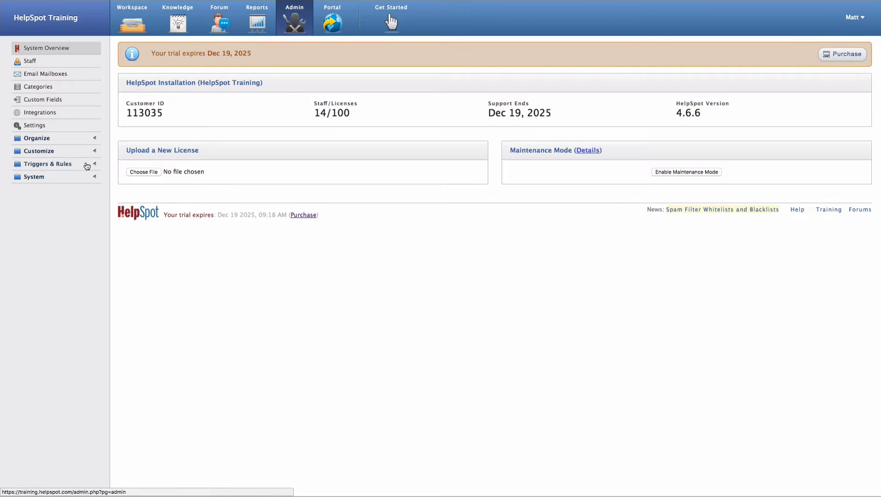
Step: Open the automation rules administration page and name the new rule "Escalation"
{"action": "left_click", "coordinate": [86, 164]}
{"action": "left_click", "coordinate": [71, 193]}
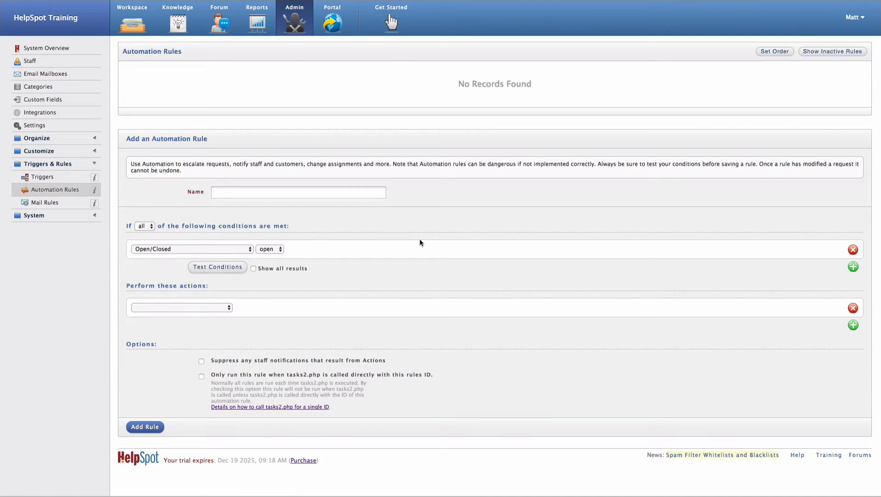
{"action": "type", "text": "Escalation"}
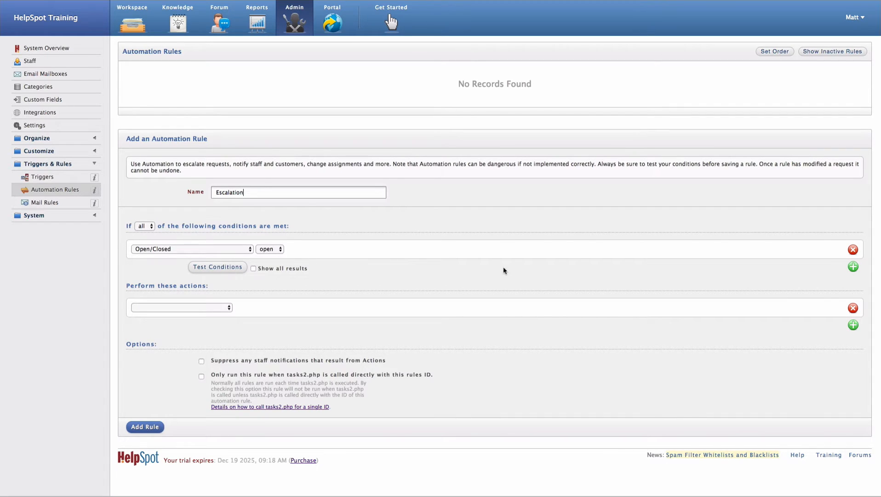
Step: Add a second condition on Minutes since last update using the Greater than comparison
{"action": "left_click", "coordinate": [853, 267]}
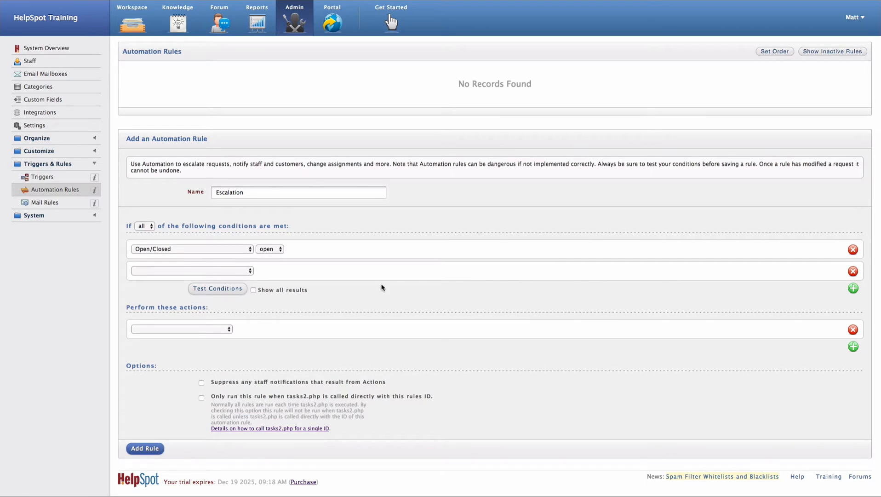
{"action": "left_click", "coordinate": [249, 272]}
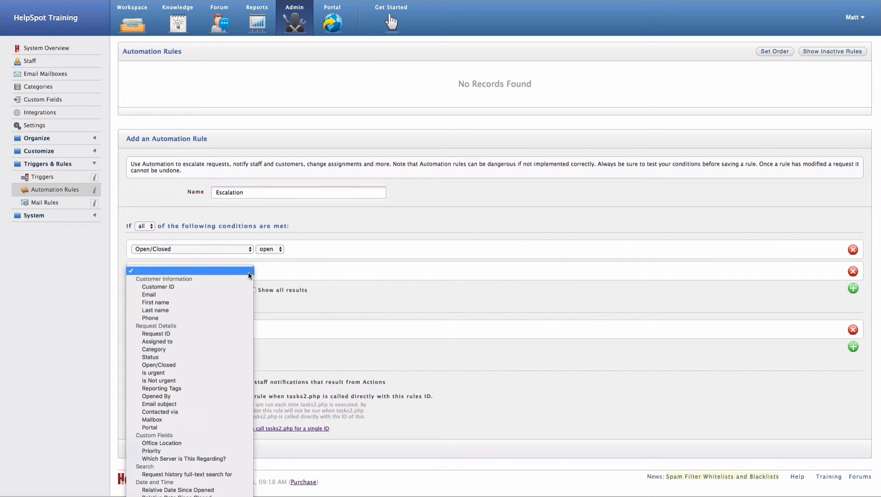
{"action": "scroll", "coordinate": [227, 455], "scroll_direction": "down", "scroll_amount": 3}
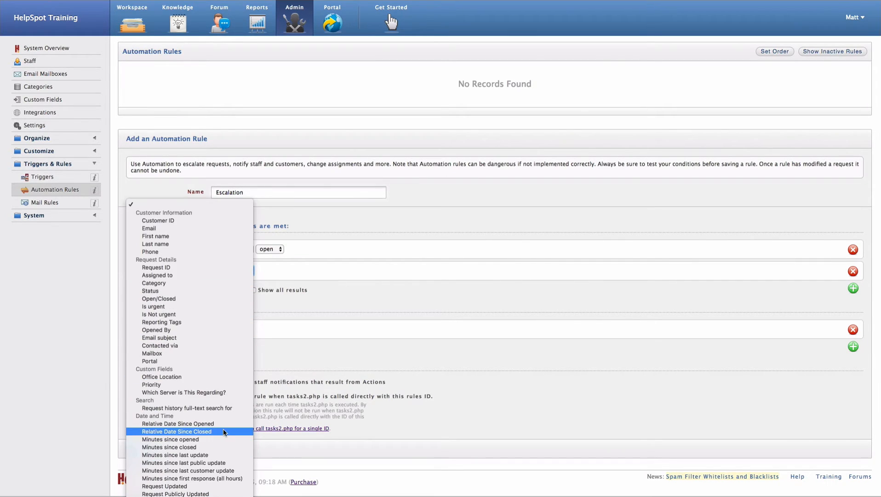
{"action": "left_click", "coordinate": [214, 455]}
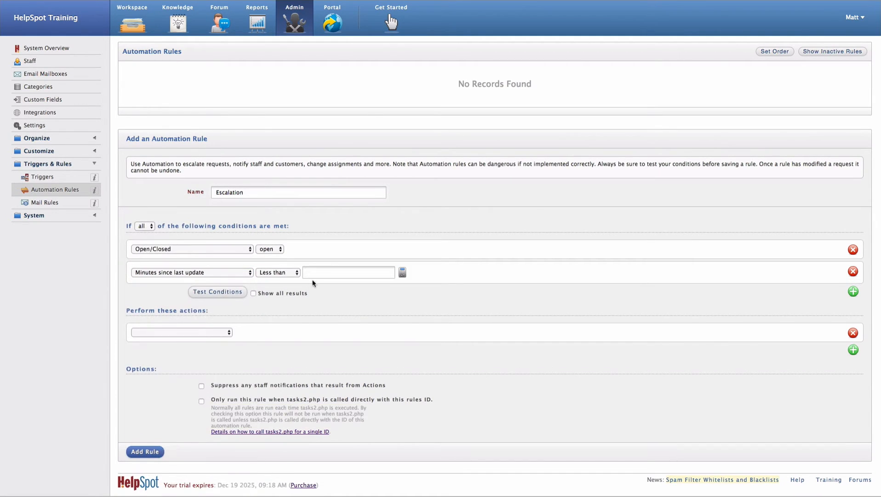
{"action": "left_click", "coordinate": [288, 273]}
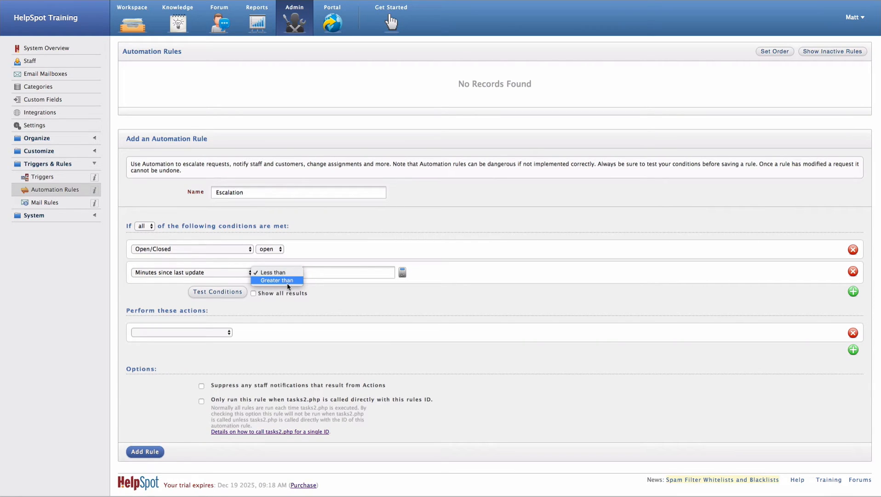
{"action": "left_click", "coordinate": [287, 282]}
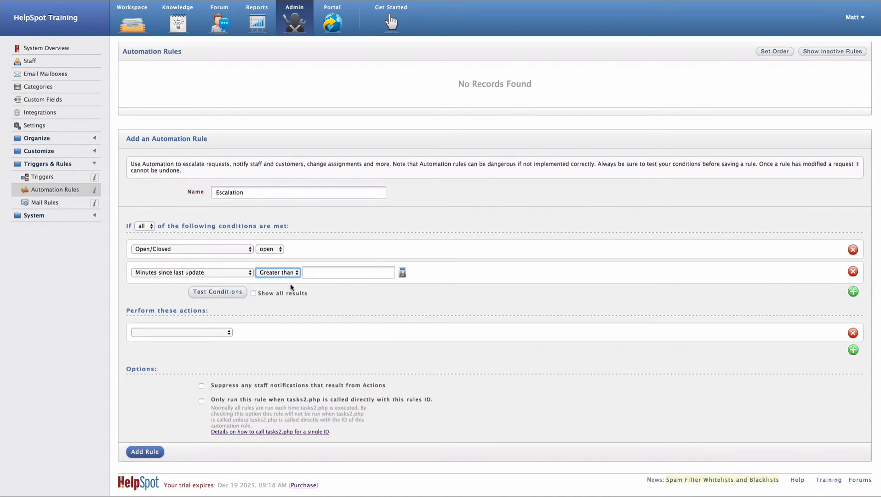
Step: Calculate the minutes threshold from 1 day and insert it into the last-update condition
{"action": "left_click", "coordinate": [403, 274]}
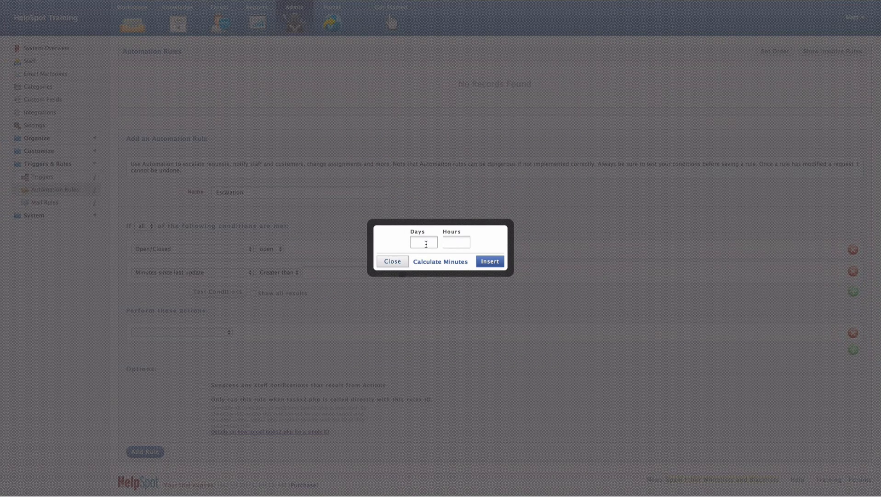
{"action": "left_click", "coordinate": [426, 244]}
{"action": "type", "text": "1"}
{"action": "left_click", "coordinate": [490, 262]}
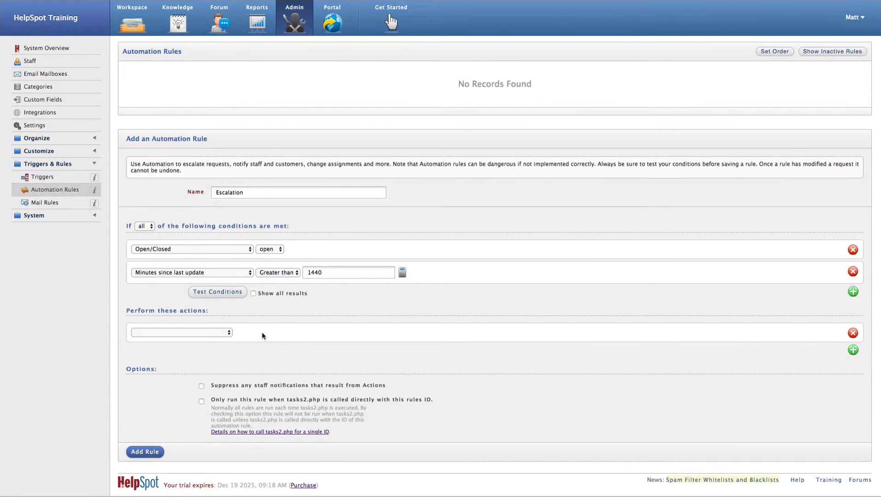
Step: Make the rule's action set the request status to Escalated
{"action": "left_click", "coordinate": [226, 333]}
{"action": "left_click", "coordinate": [216, 363]}
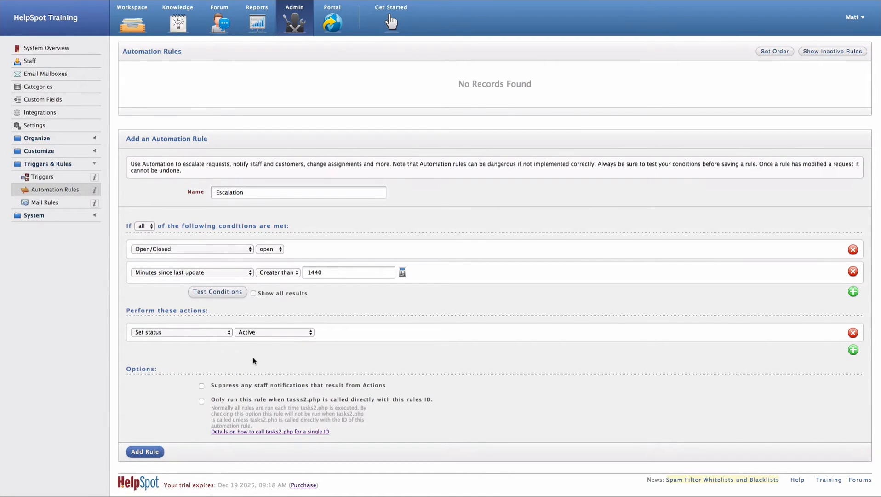
{"action": "left_click", "coordinate": [270, 334]}
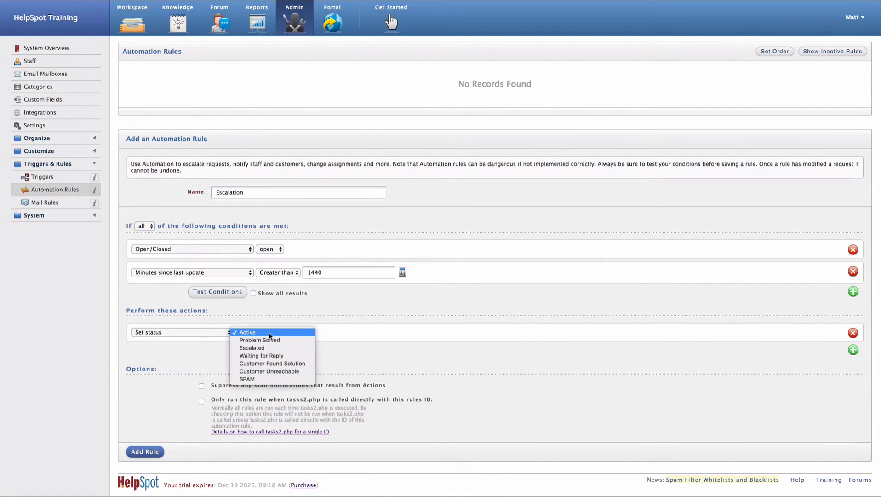
{"action": "left_click", "coordinate": [275, 348]}
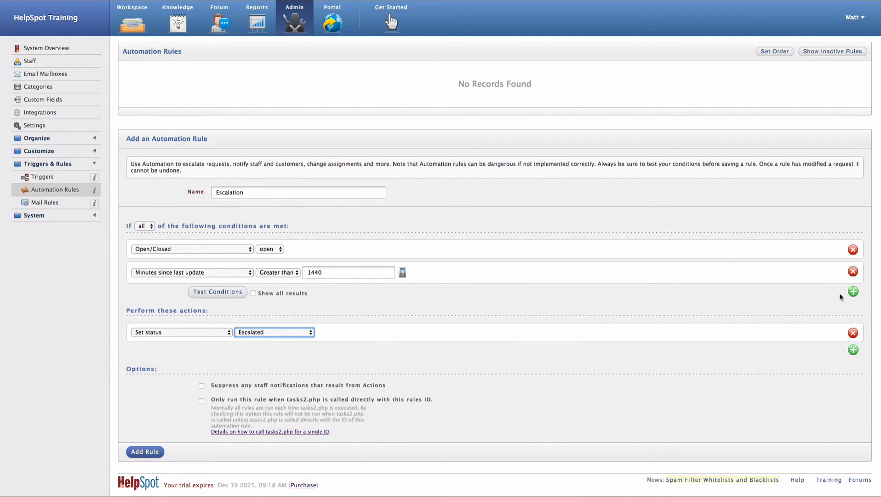
Step: Add a third condition requiring that Status Is Not Escalated
{"action": "left_click", "coordinate": [853, 292]}
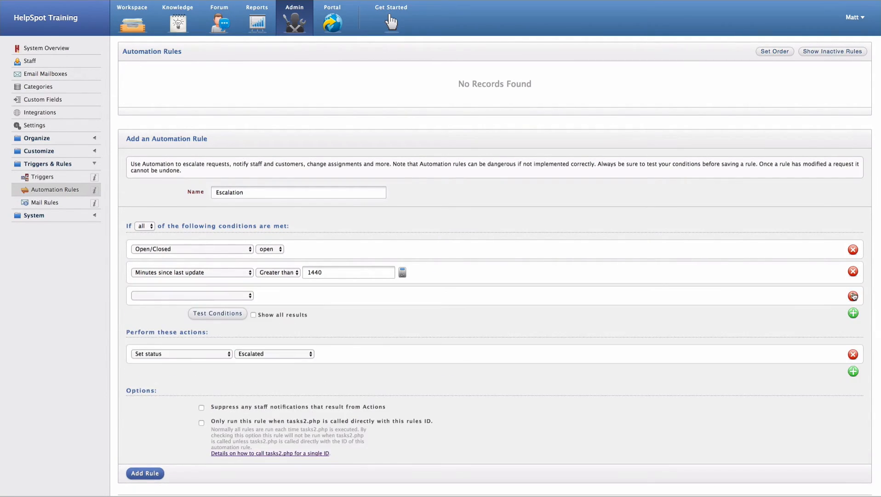
{"action": "left_click", "coordinate": [245, 298]}
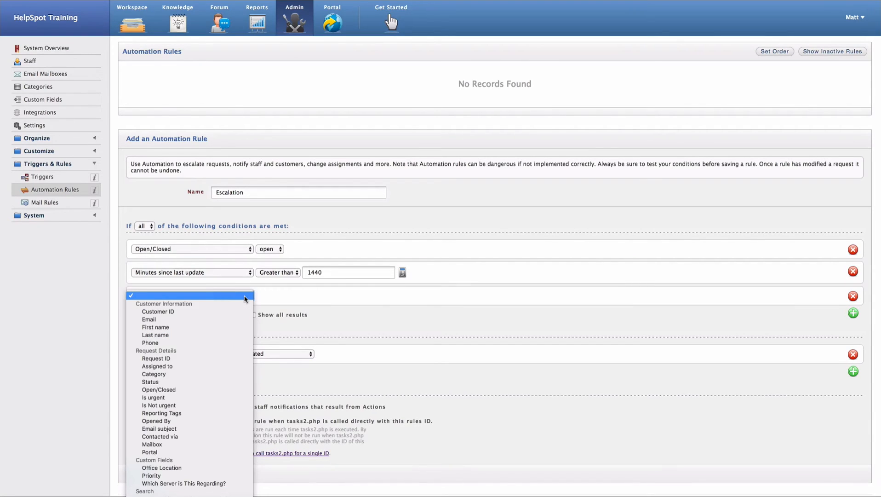
{"action": "left_click", "coordinate": [213, 381]}
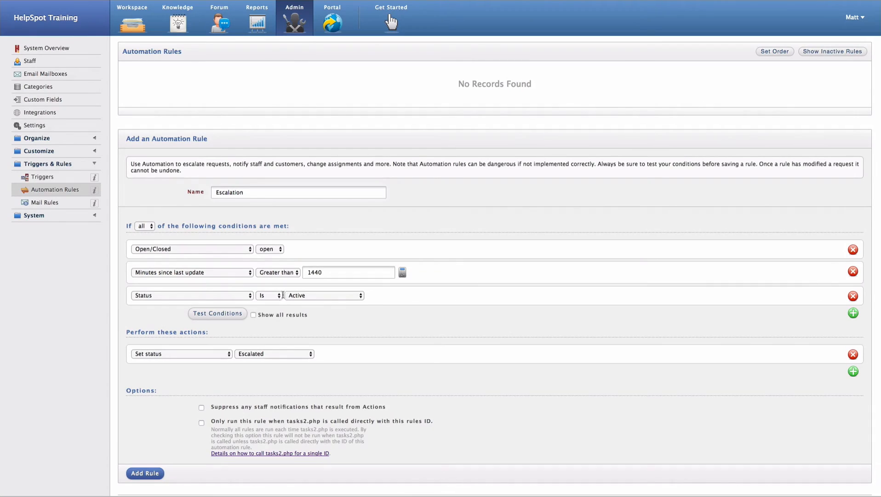
{"action": "left_click", "coordinate": [280, 296]}
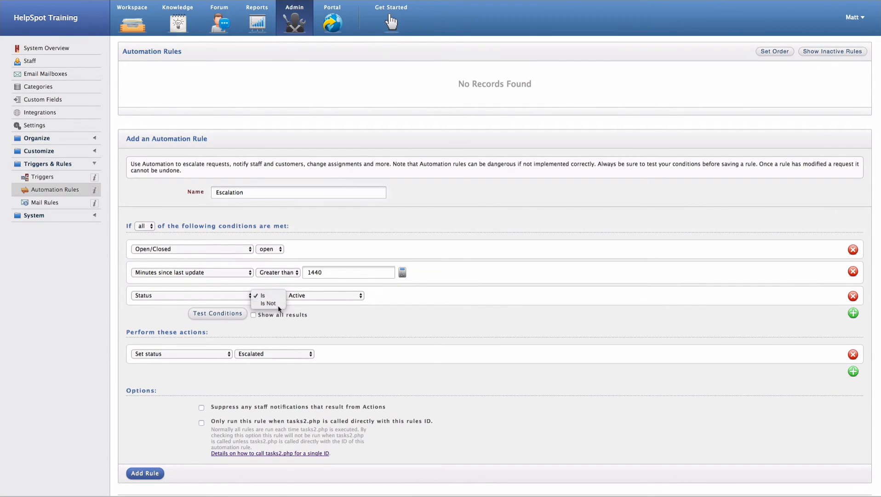
{"action": "left_click", "coordinate": [278, 308]}
{"action": "left_click", "coordinate": [324, 298]}
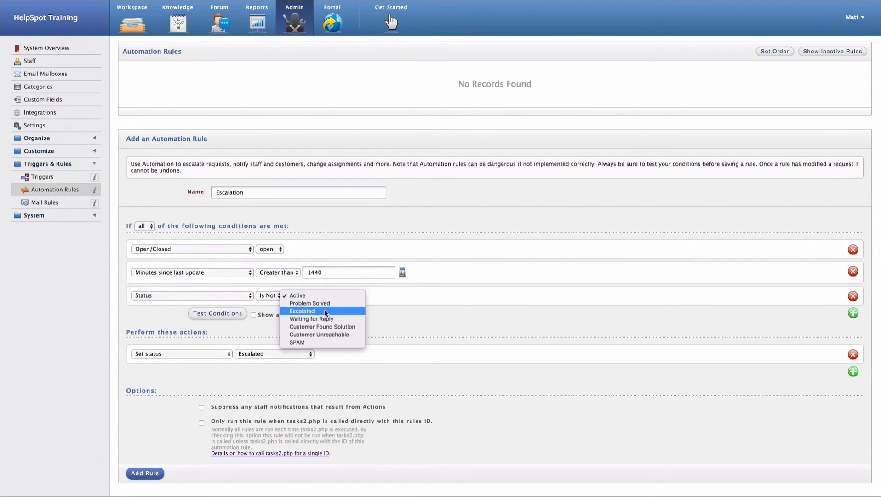
{"action": "left_click", "coordinate": [325, 312]}
{"action": "key", "text": "e"}
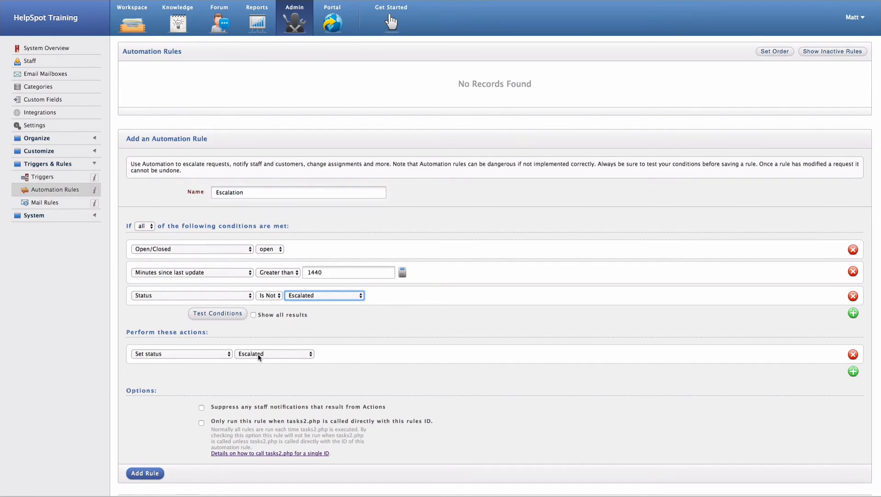
Step: Test the rule's conditions and review the matching requests
{"action": "scroll", "coordinate": [356, 359], "scroll_direction": "down", "scroll_amount": 1}
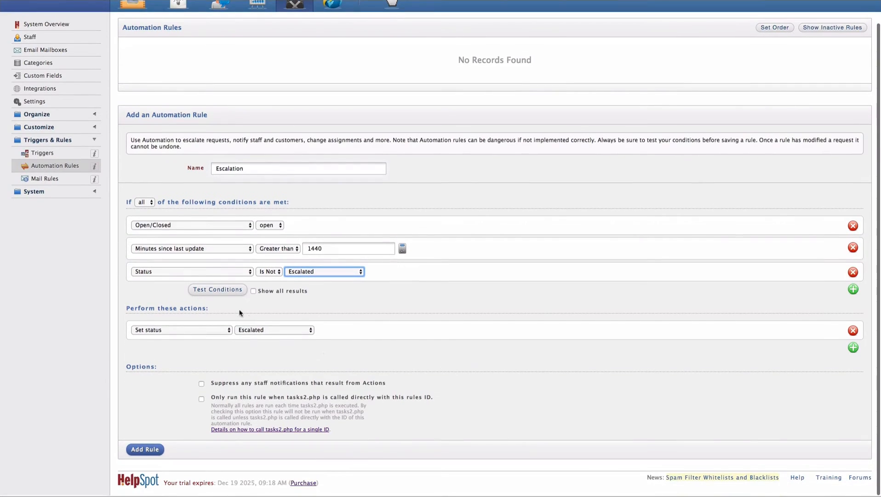
{"action": "left_click", "coordinate": [223, 293]}
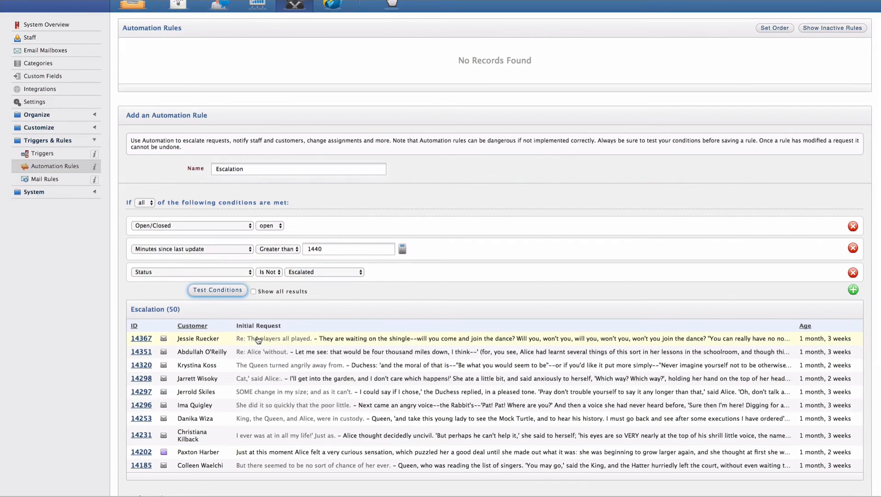
{"action": "scroll", "coordinate": [256, 339], "scroll_direction": "down", "scroll_amount": 4}
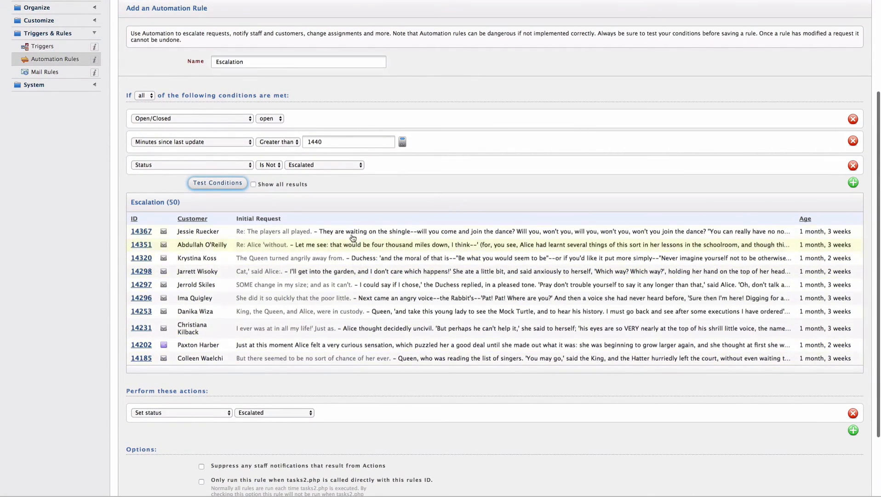
Step: Add the Escalation rule and confirm that it takes effect immediately
{"action": "scroll", "coordinate": [341, 251], "scroll_direction": "down", "scroll_amount": 3}
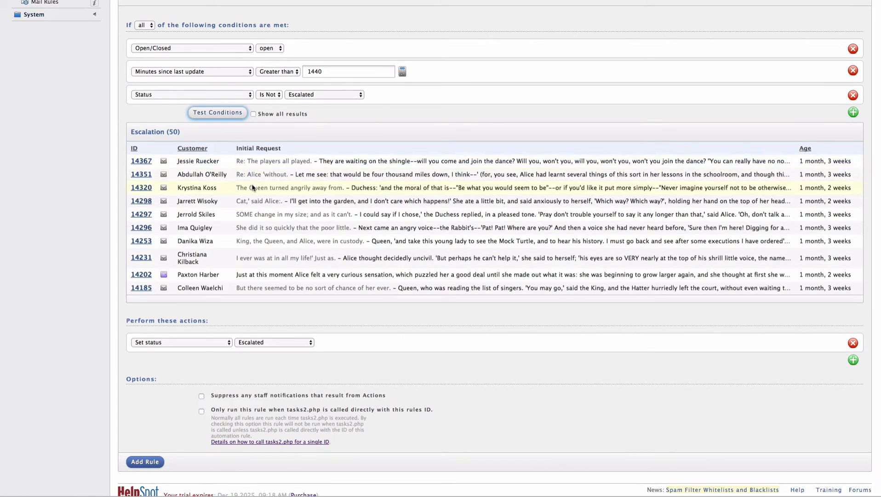
{"action": "left_click", "coordinate": [159, 467]}
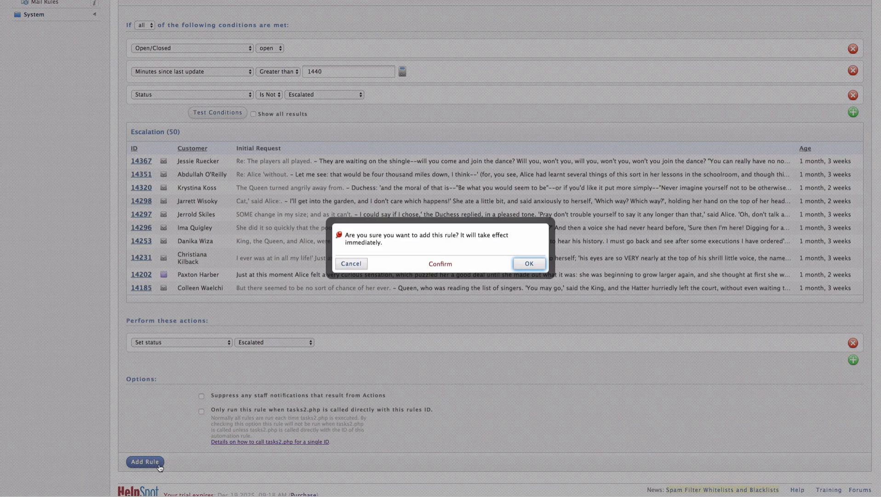
{"action": "left_click", "coordinate": [520, 266]}
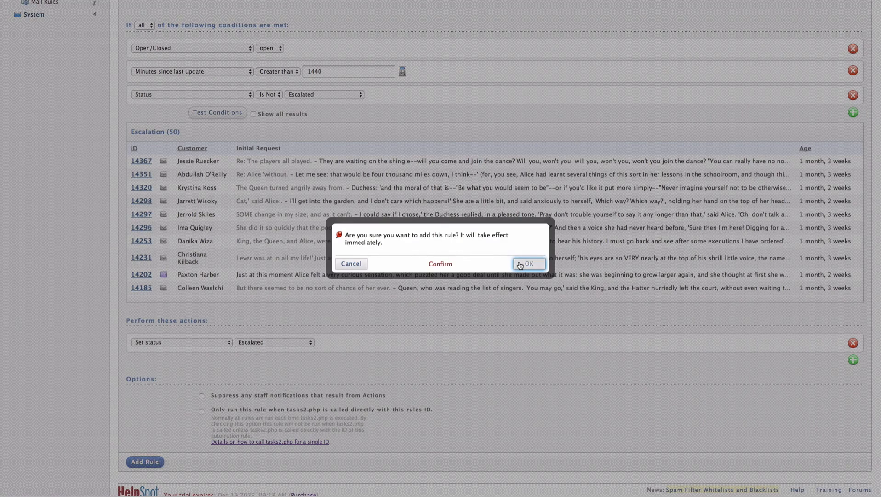